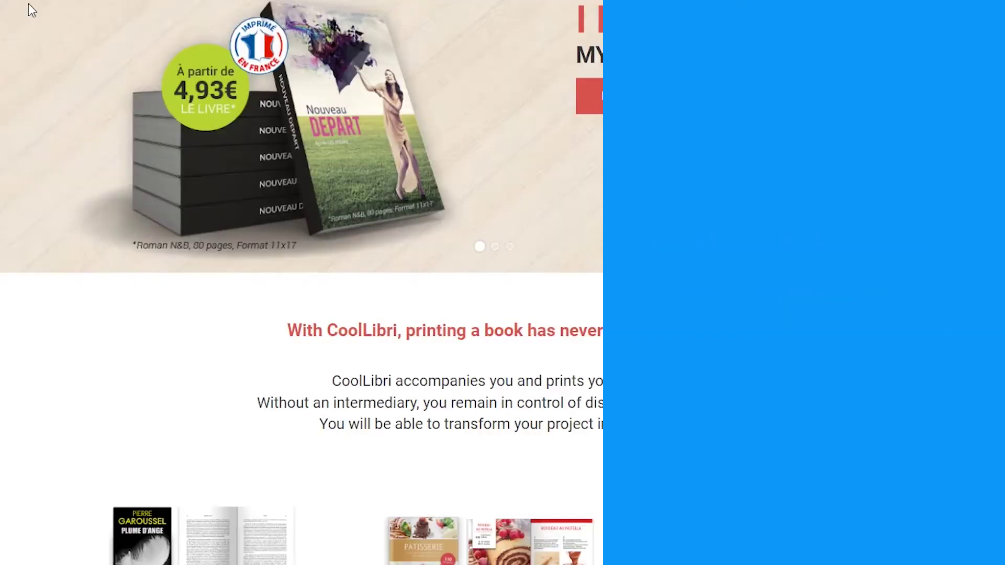
scroll(28, 3, "down", 4)
scroll(31, 9, "down", 2)
scroll(32, 9, "down", 2)
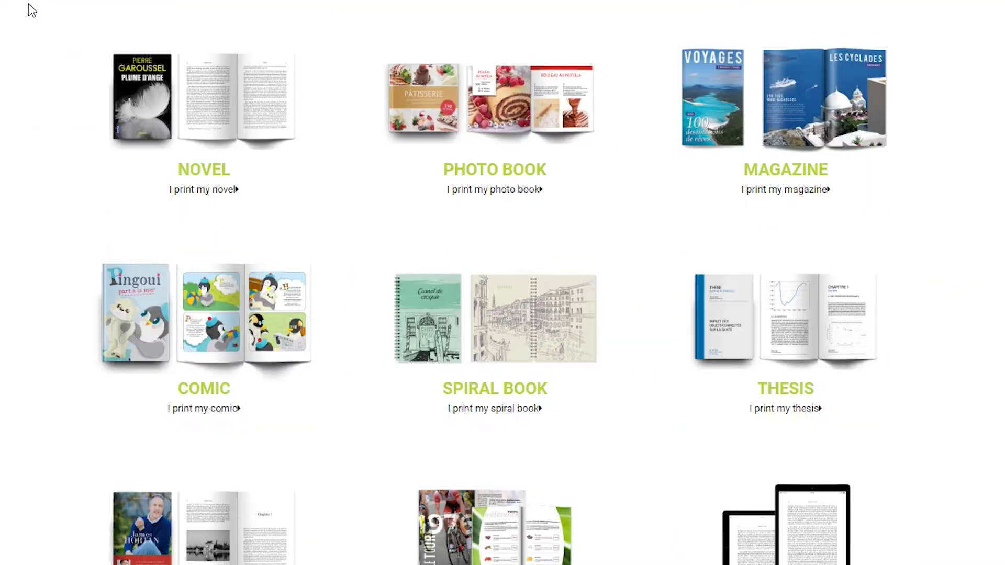
scroll(31, 10, "down", 2)
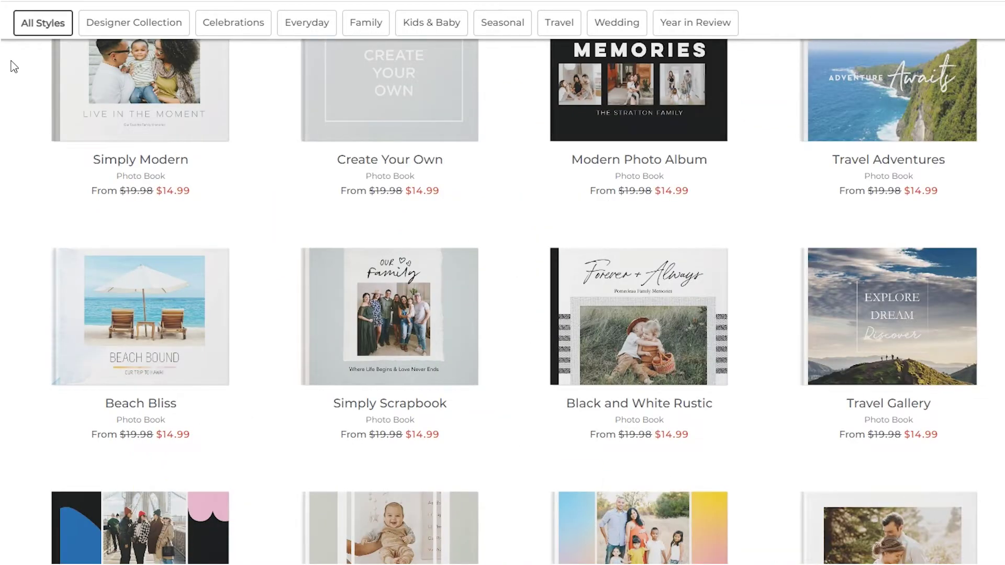
scroll(11, 67, "down", 2)
scroll(11, 67, "down", 1)
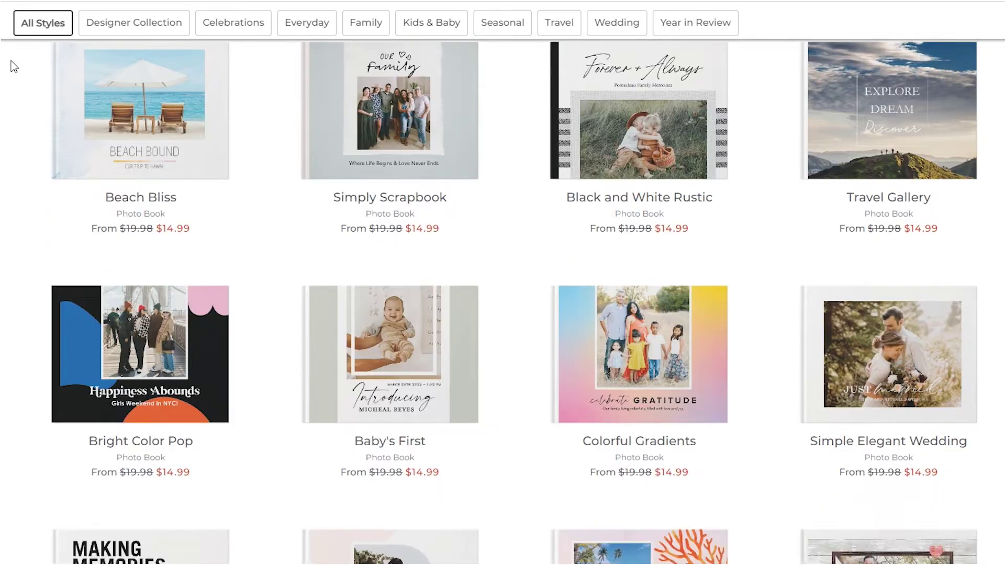
scroll(11, 67, "down", 1)
scroll(11, 67, "down", 1)
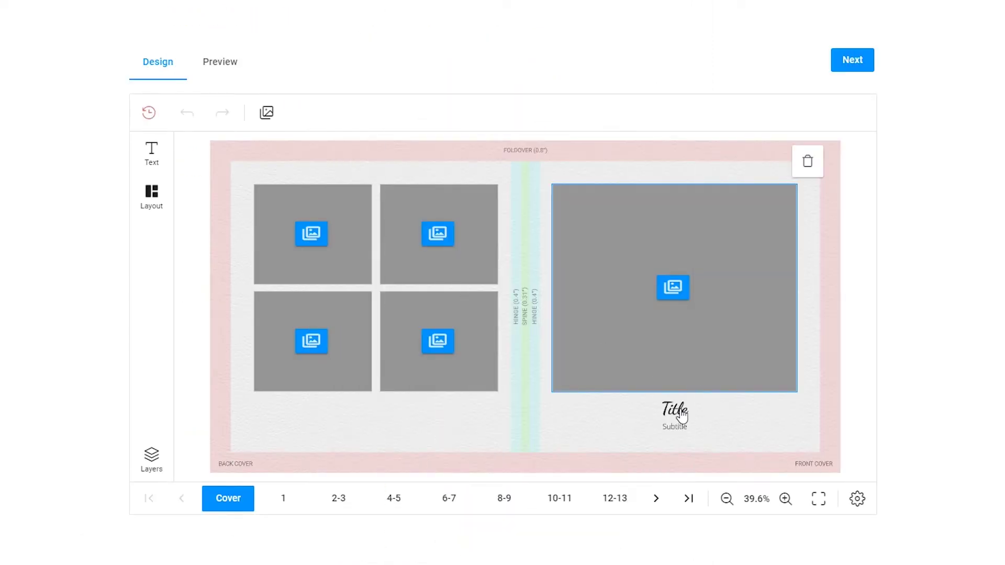
Step: Change the cover title to 'Our Adventure Book' and fill the cover placeholder with 09.jpg
left_click(682, 417)
type("Our Adventure")
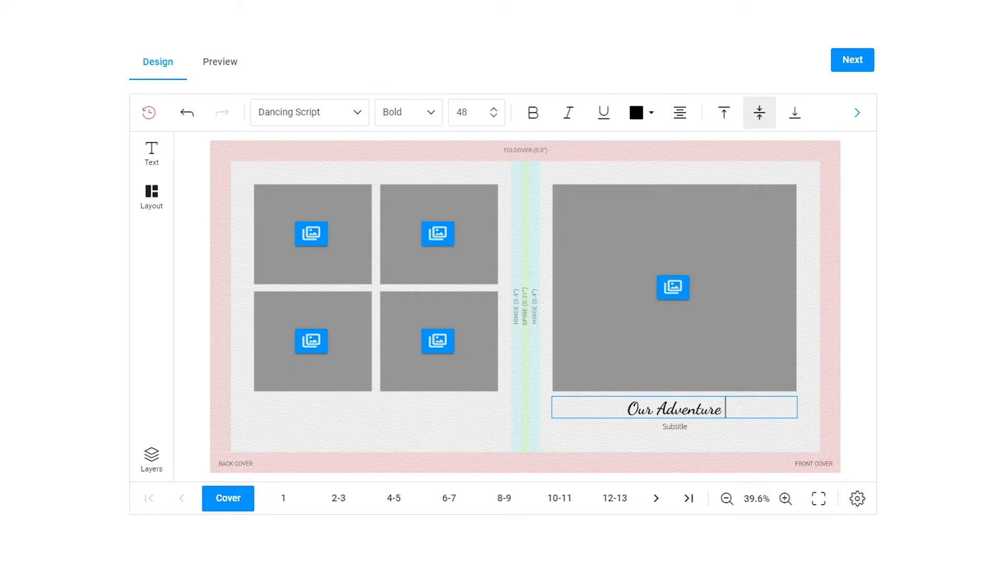
type(" Book")
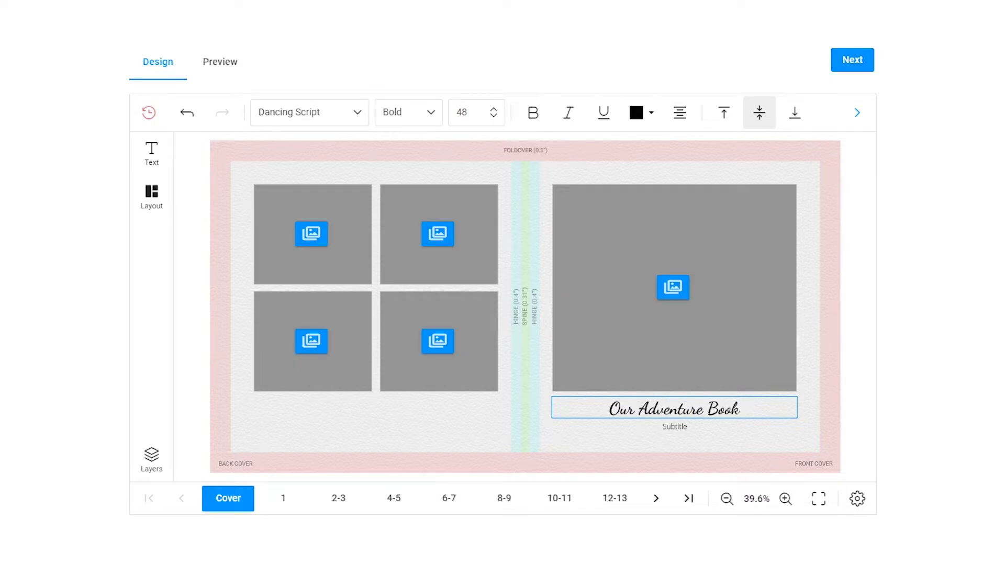
left_click(673, 288)
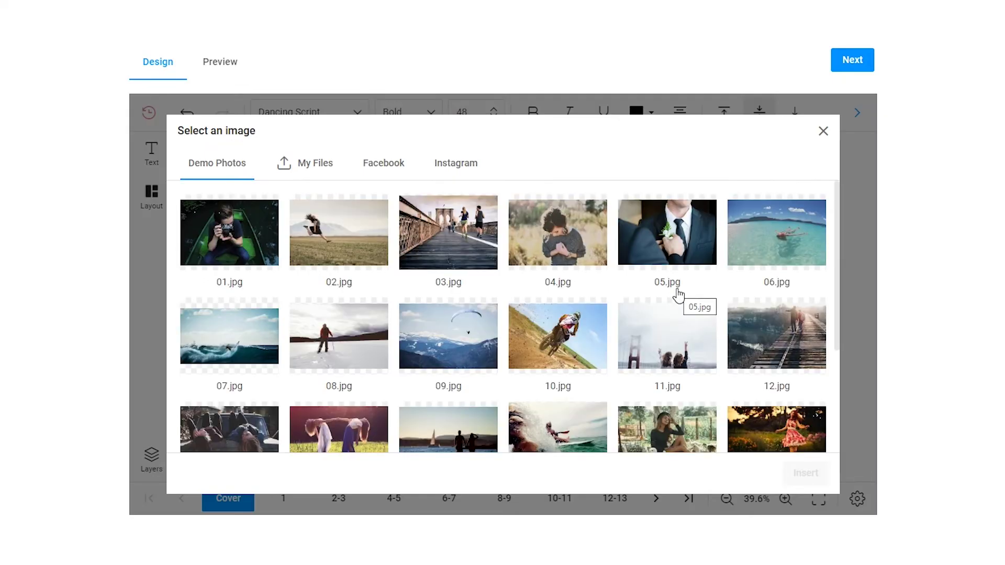
left_click(483, 347)
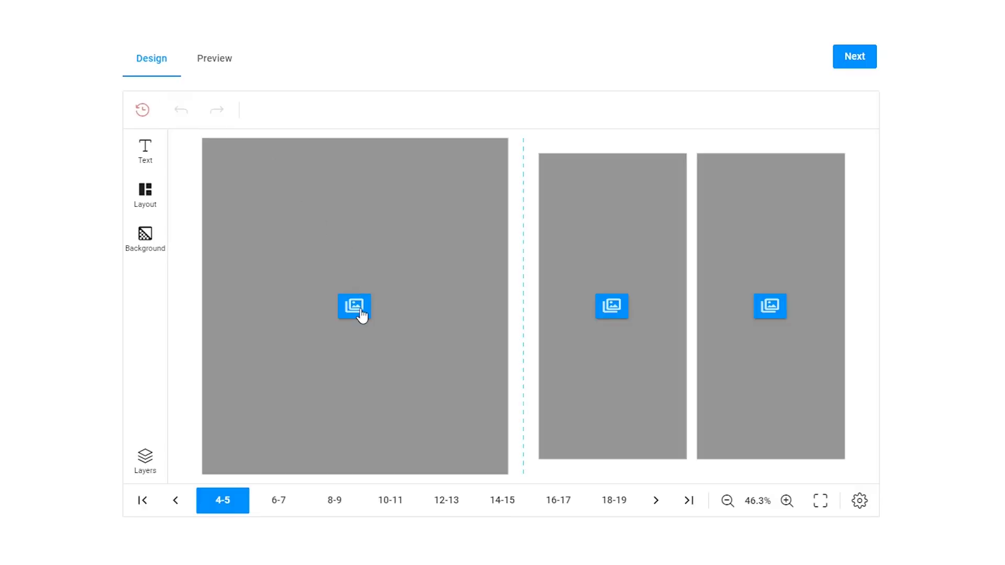
Step: Open the left-page photo picker and browse its Facebook, Instagram and My Files sources
left_click(355, 306)
left_click(391, 167)
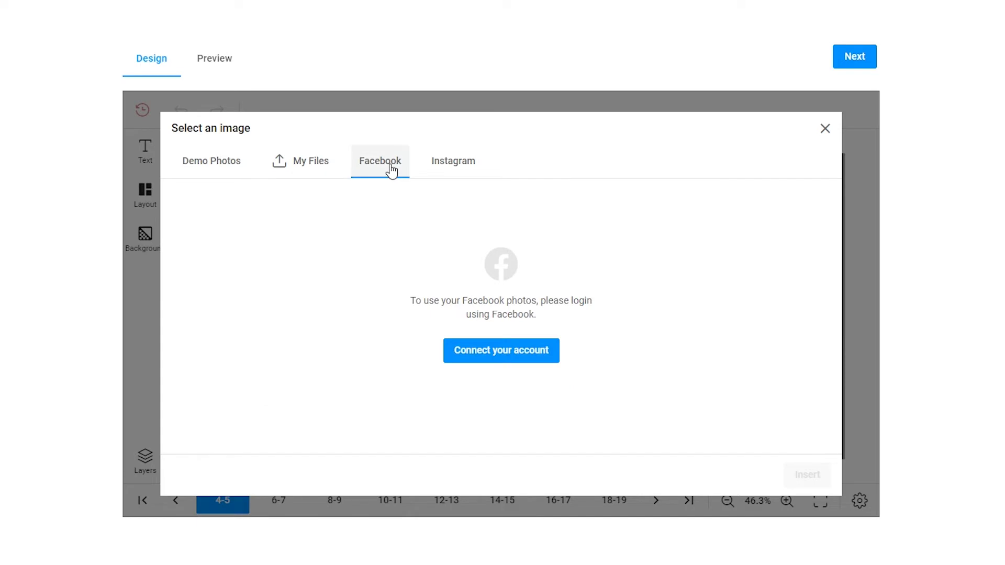
left_click(438, 171)
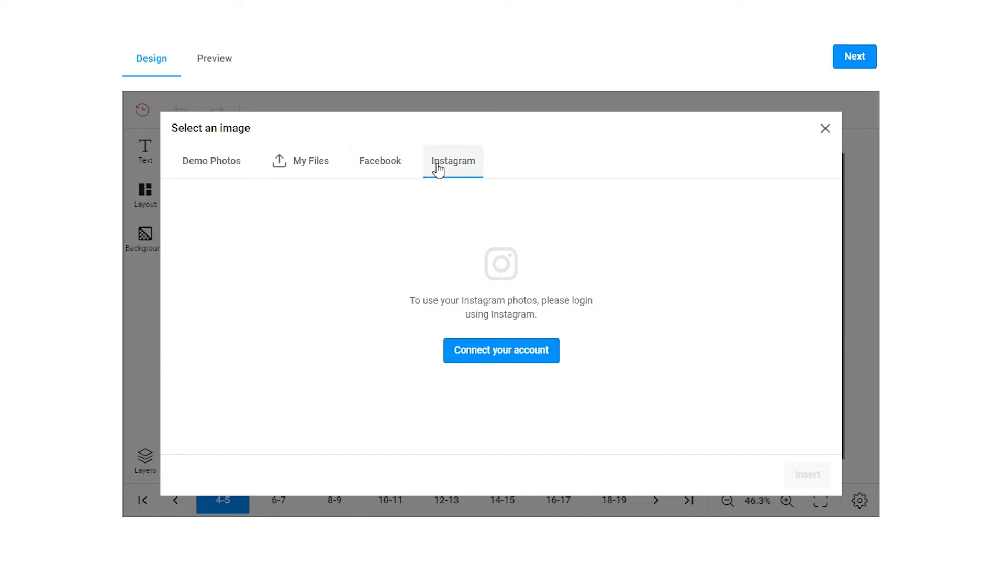
left_click(304, 174)
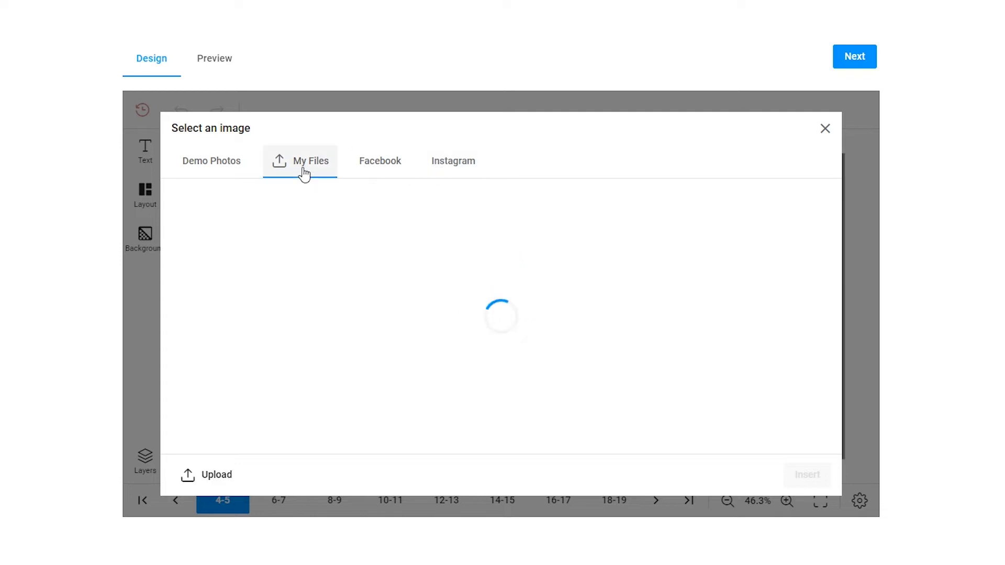
Step: Upload a surf photo, insert it on the left page, and open it for framing
left_click_drag(304, 173, 481, 381)
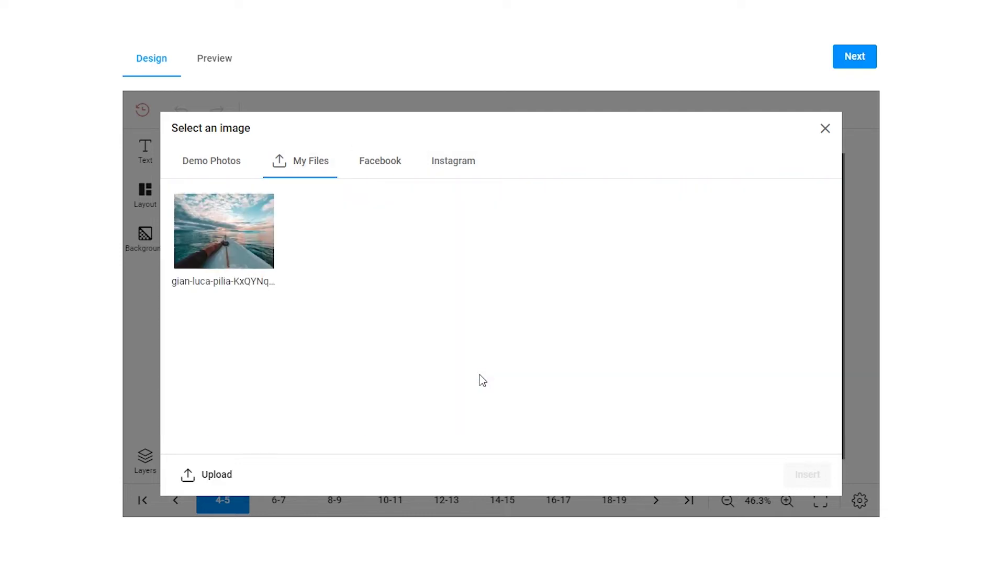
left_click(224, 245)
left_click(807, 475)
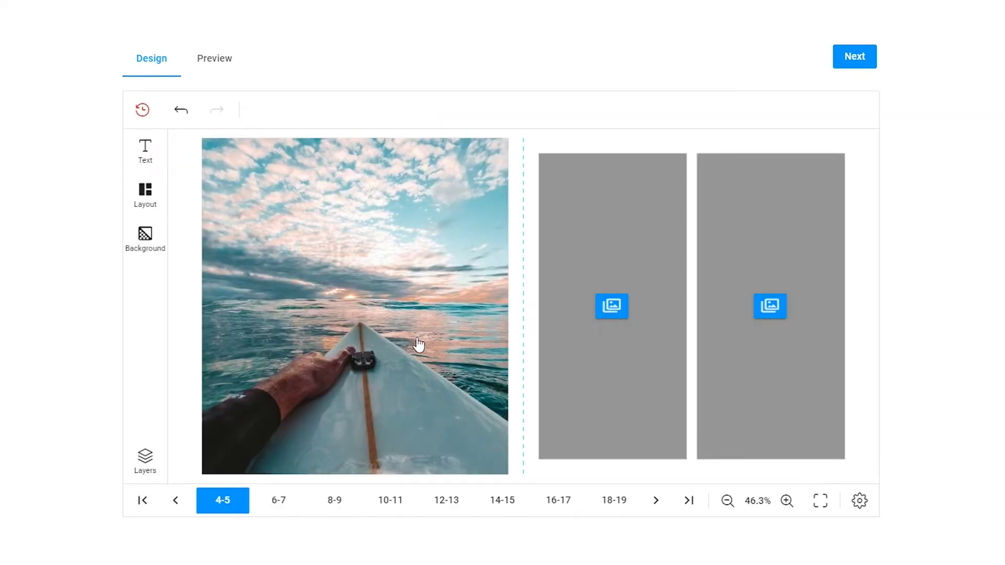
left_click(367, 299)
double_click(359, 306)
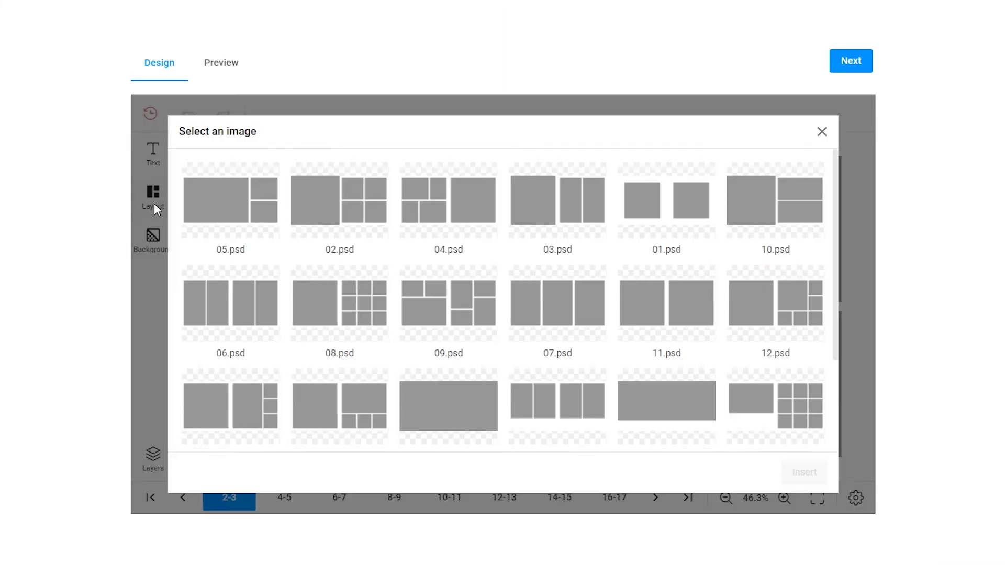
Step: Apply the two-square layout and put the 03.jpg bridge photo in the left square
left_click(805, 472)
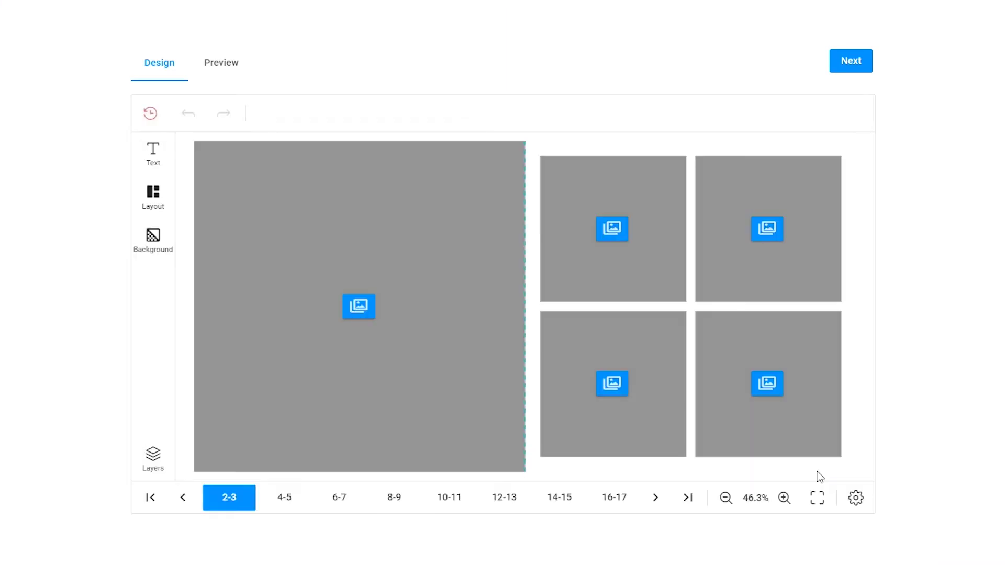
left_click(369, 312)
left_click(448, 236)
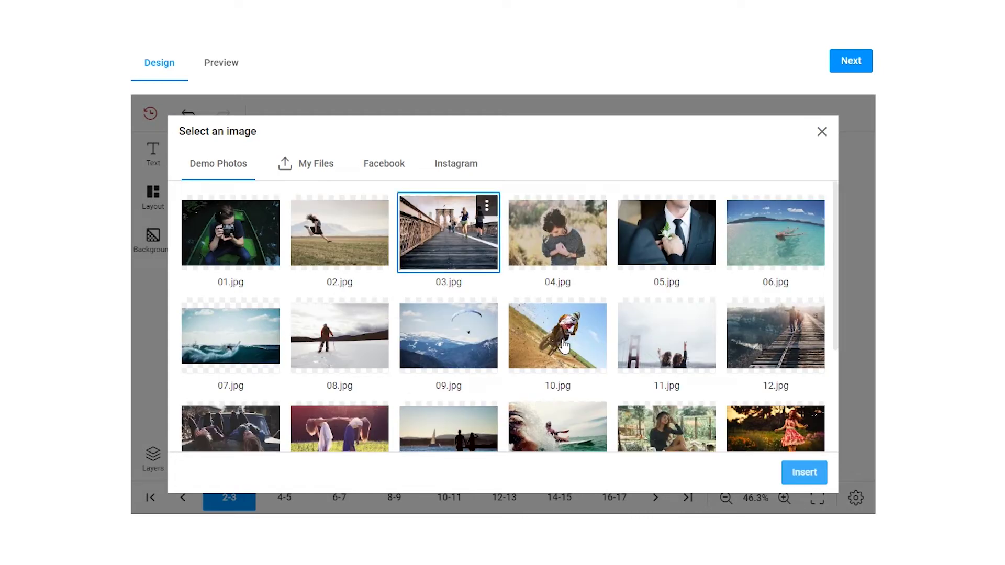
left_click(801, 475)
Step: Fill the right square with the demo photo 05.jpg
left_click(691, 309)
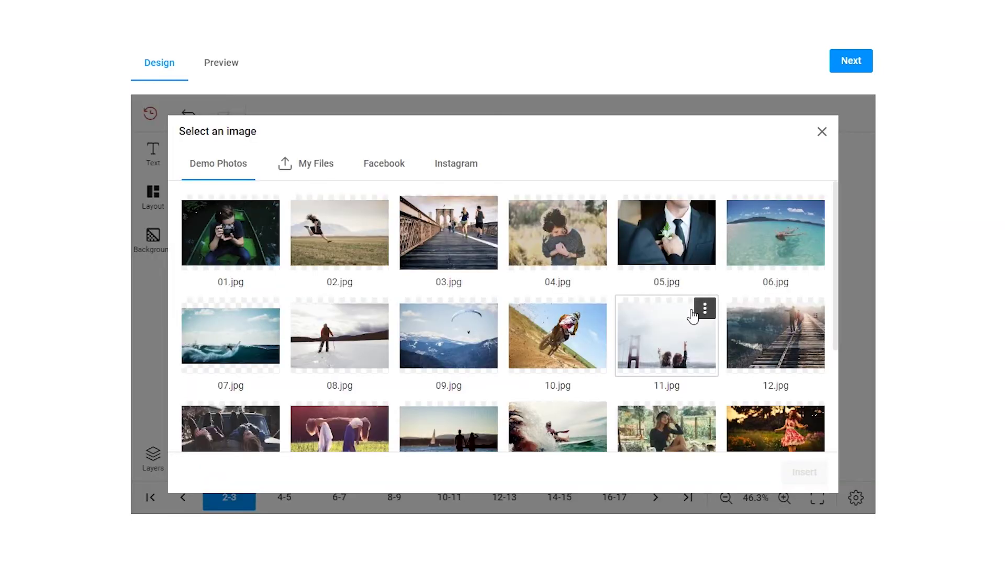
left_click(667, 235)
left_click(801, 472)
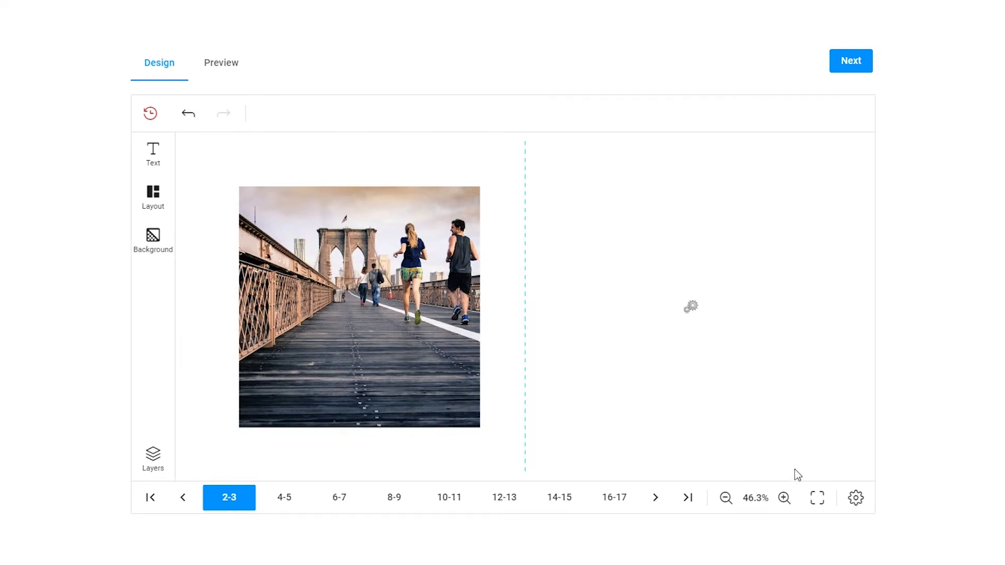
left_click(158, 154)
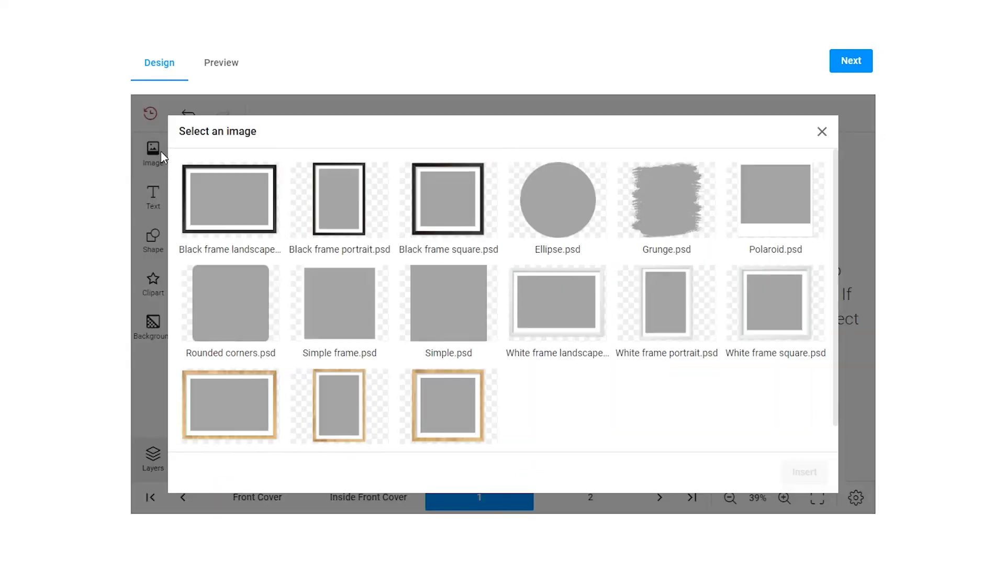
Step: Add an Ellipse.psd frame, fill it with snowy hiking photo 08.jpg, and shrink it slightly
left_click(558, 200)
left_click(807, 473)
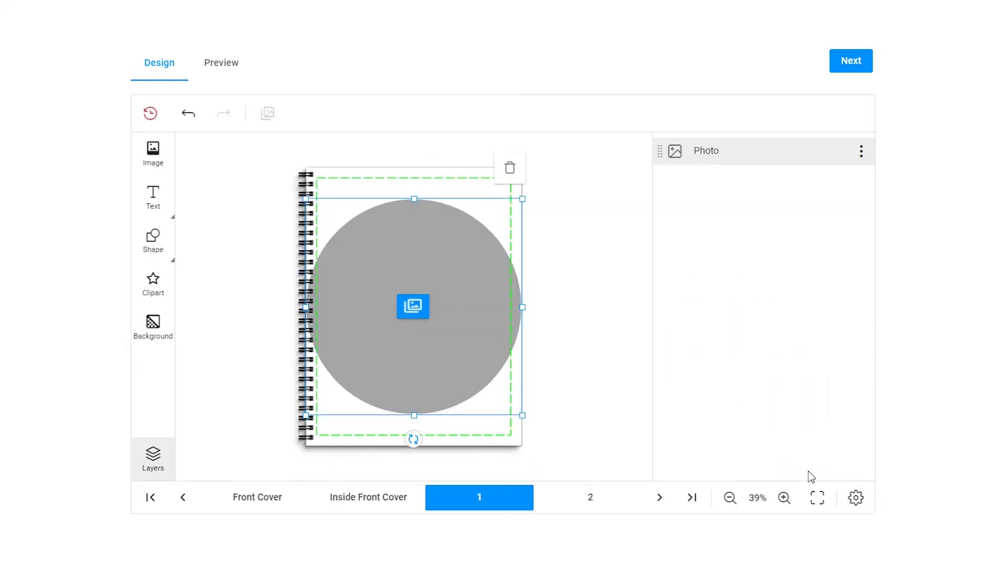
left_click(413, 306)
left_click(345, 338)
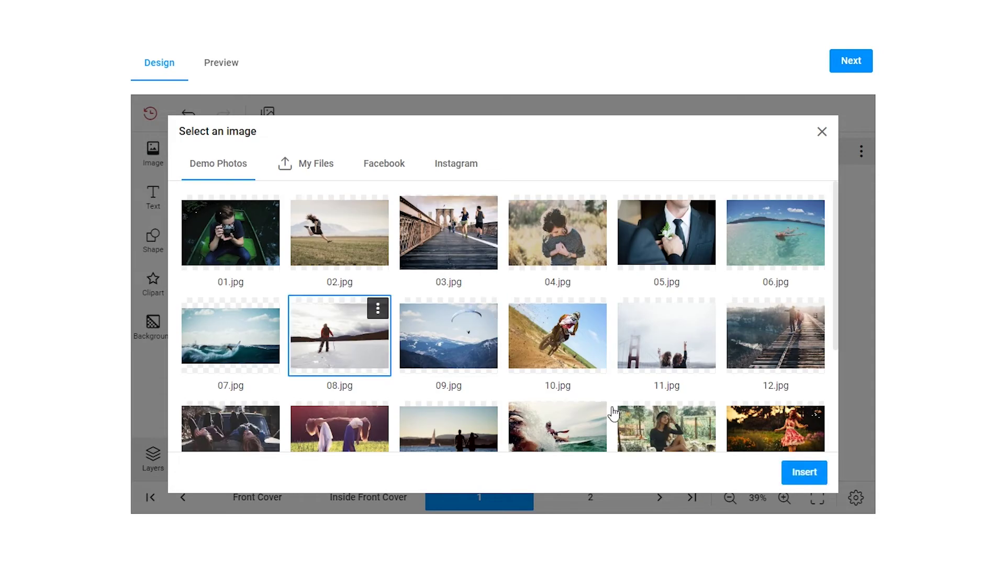
left_click(807, 474)
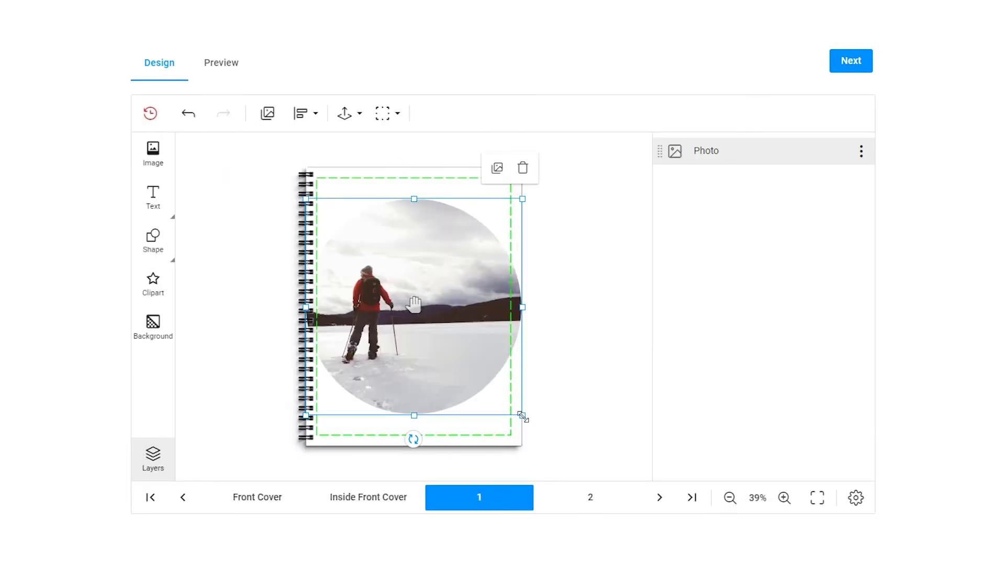
left_click_drag(522, 417, 432, 335)
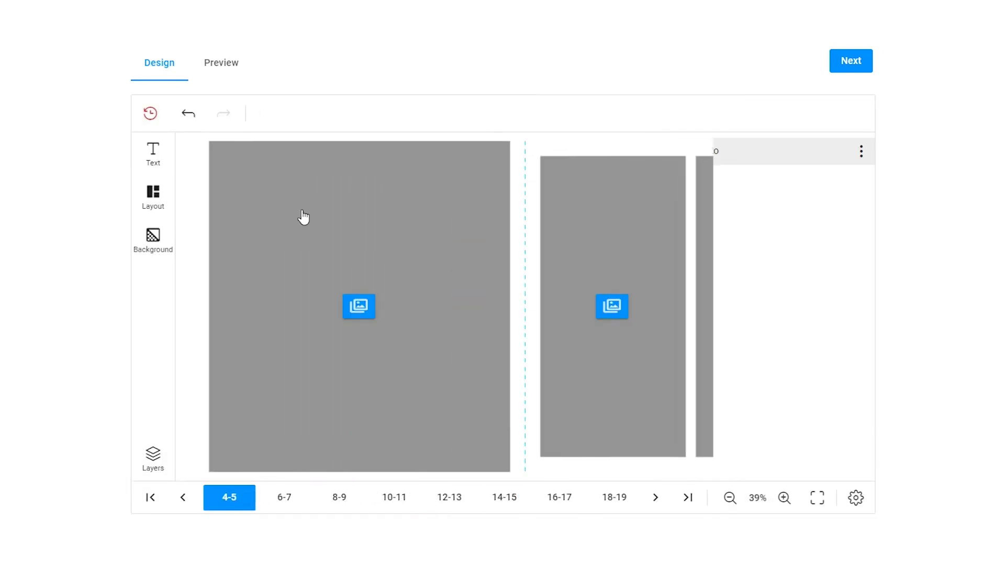
Step: Place groom photo 05.jpg on the left page and woman photo 04.jpg in the middle
left_click(359, 305)
left_click(650, 262)
left_click(806, 473)
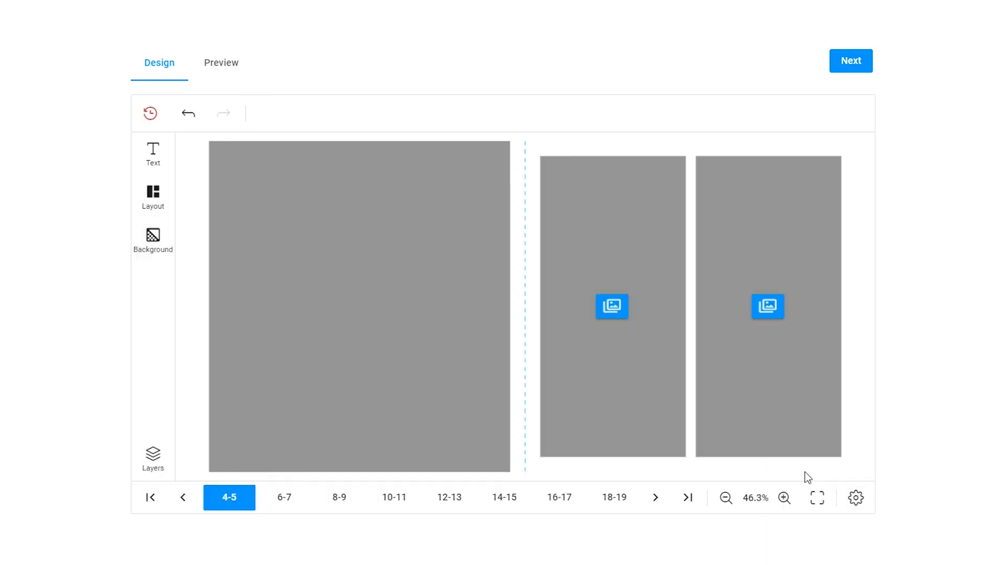
left_click(620, 308)
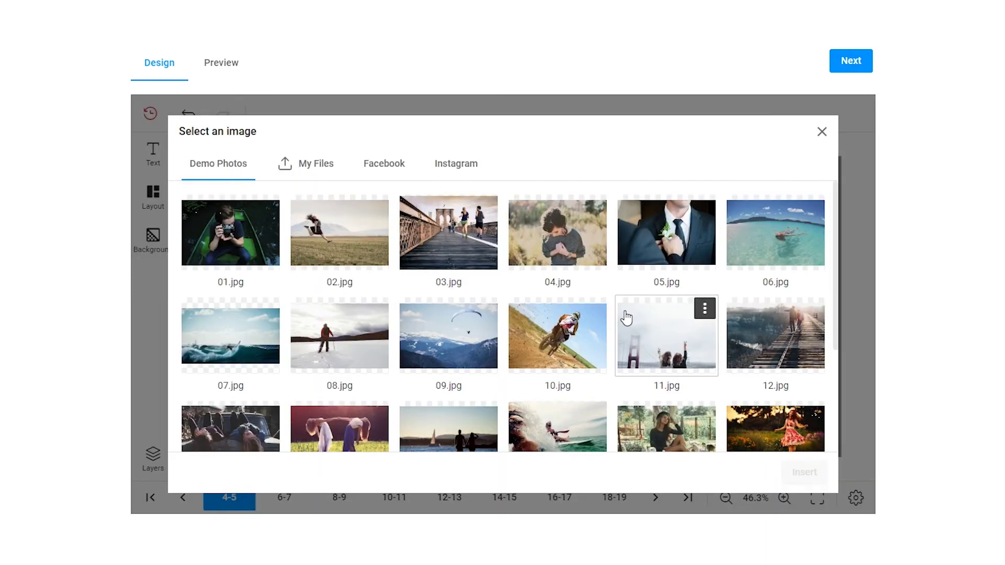
left_click(579, 265)
left_click(817, 477)
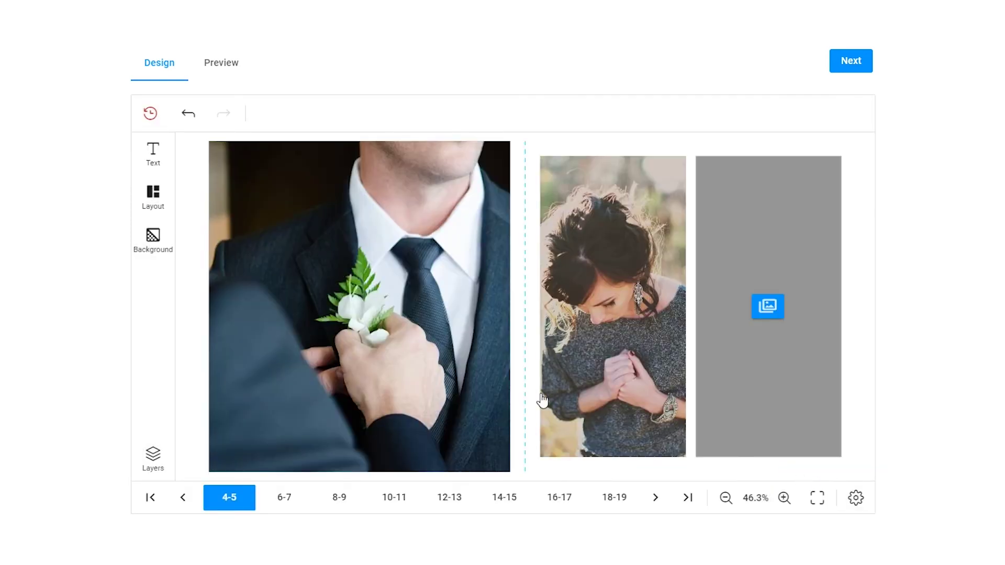
Step: Apply the two-square layout 01.psd and the confetti background 17.jpg to spread 4-5
left_click(150, 201)
left_click(646, 212)
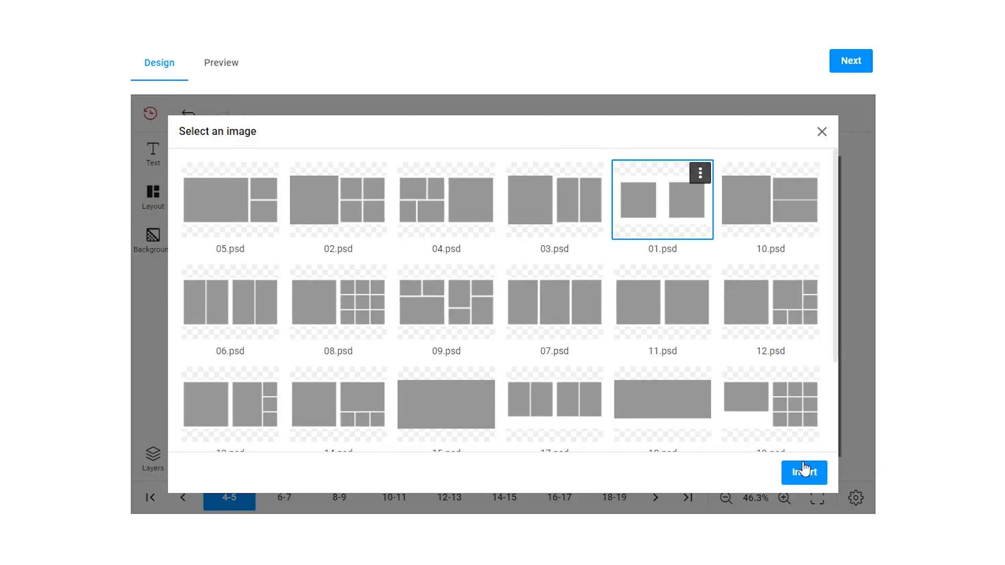
left_click(805, 473)
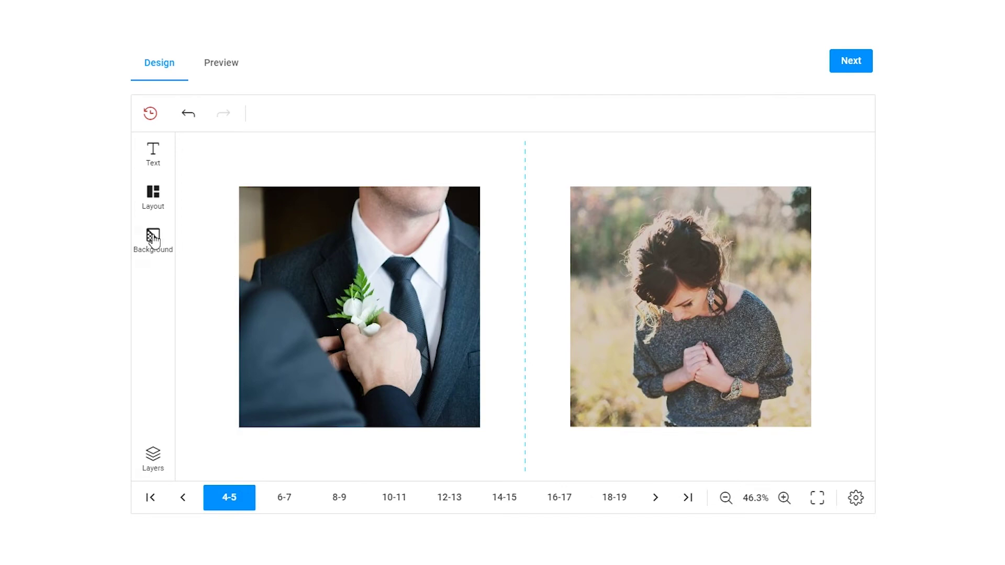
left_click(153, 238)
scroll(628, 271, "down", 2)
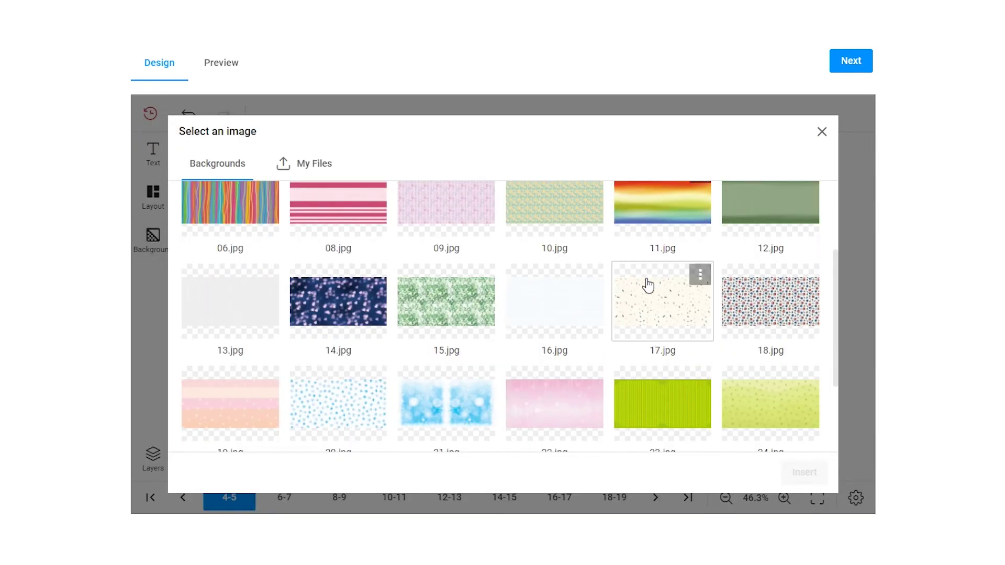
left_click(647, 285)
left_click(803, 472)
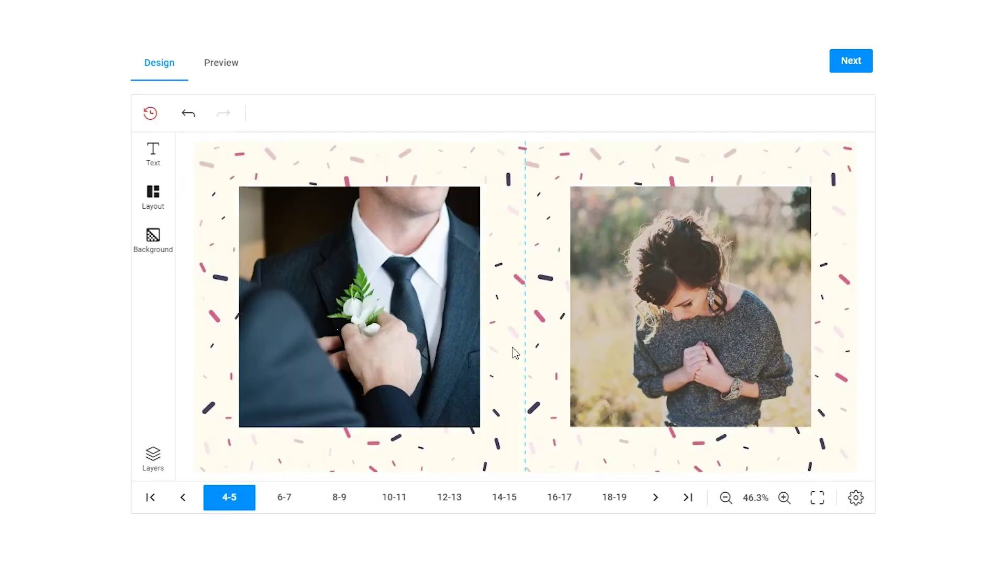
left_click(141, 157)
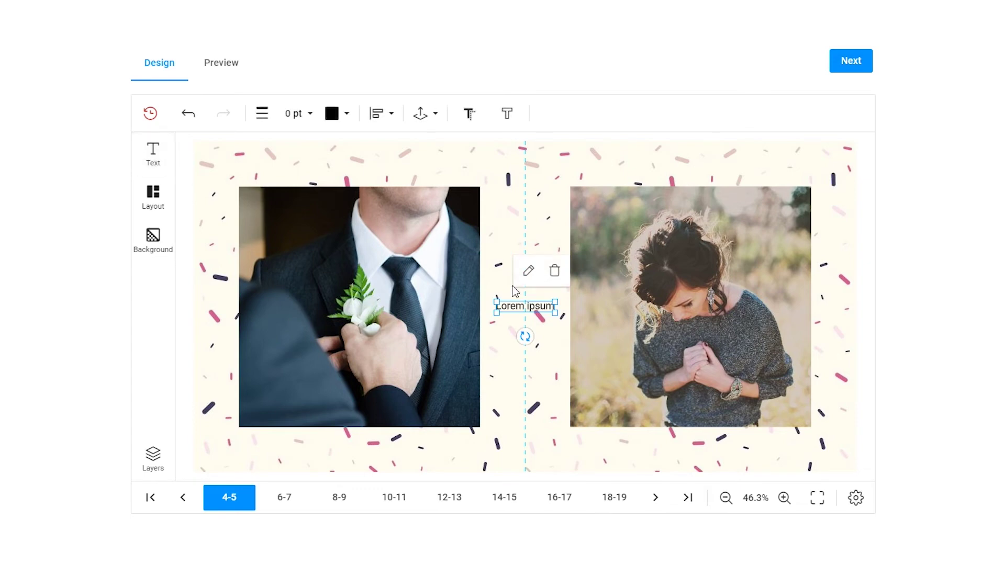
Step: Edit the new text box between the photos to read 'Our wedding'
double_click(505, 304)
type("Our wedding")
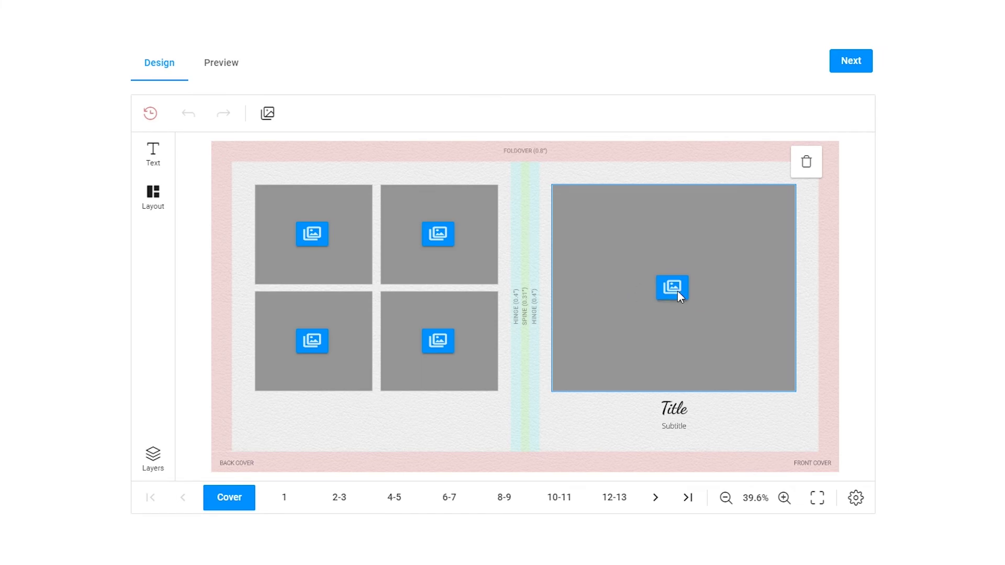
Step: Insert woman photo 04.jpg into the front-cover frame and switch to Preview
left_click(673, 287)
left_click(555, 233)
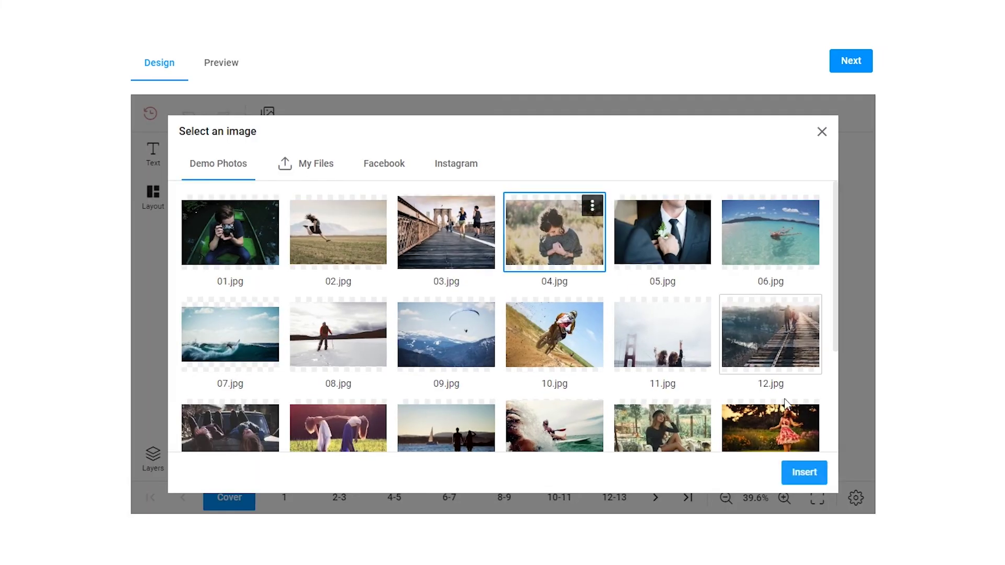
left_click(805, 472)
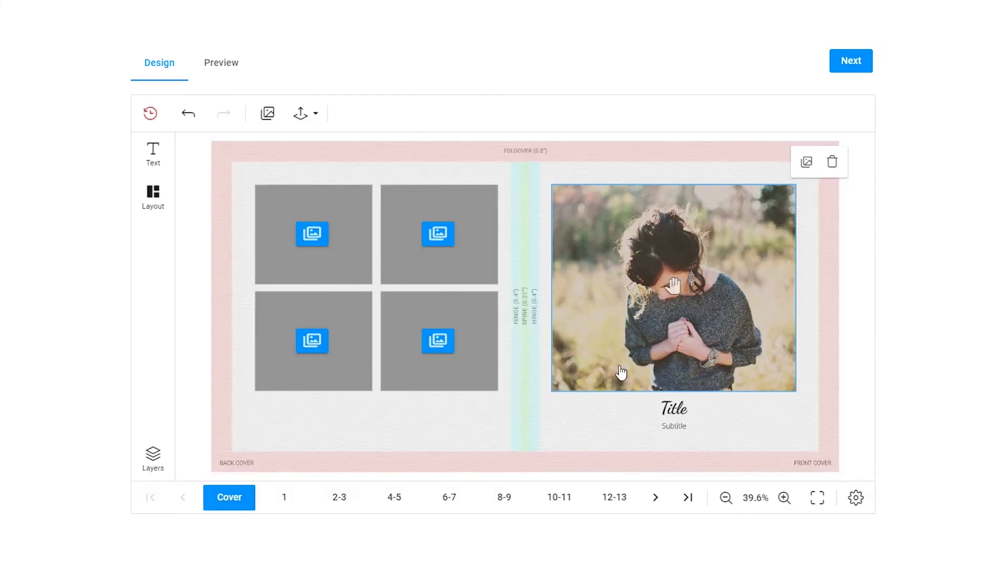
left_click(226, 57)
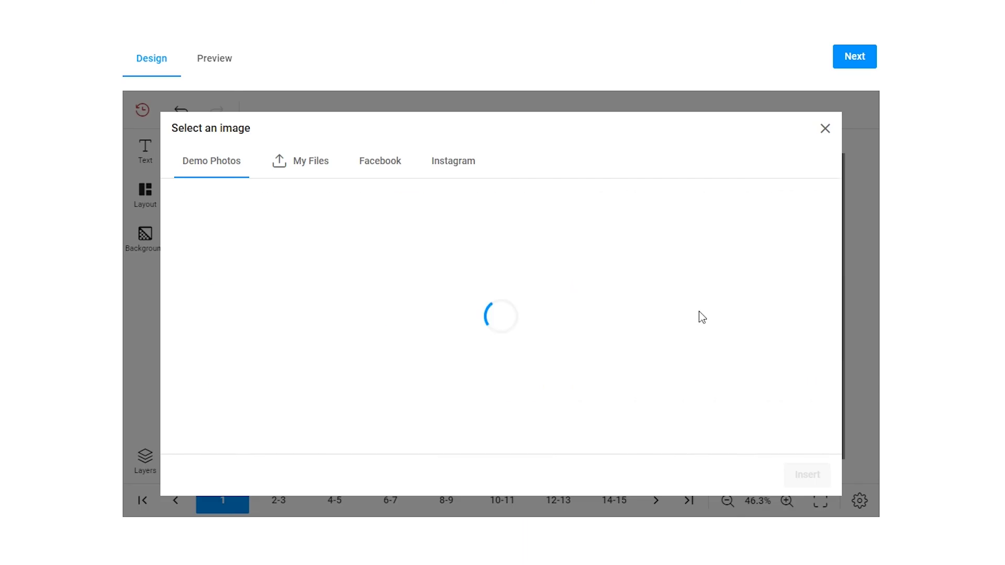
Step: In the page 1 picker, show My Files and select the uploaded surf photo
left_click(306, 162)
left_click(228, 235)
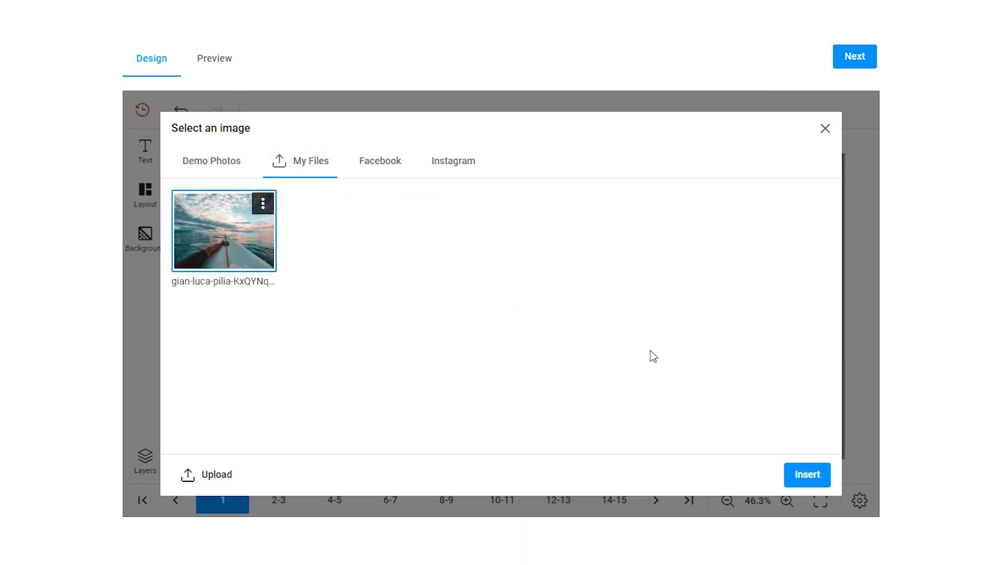